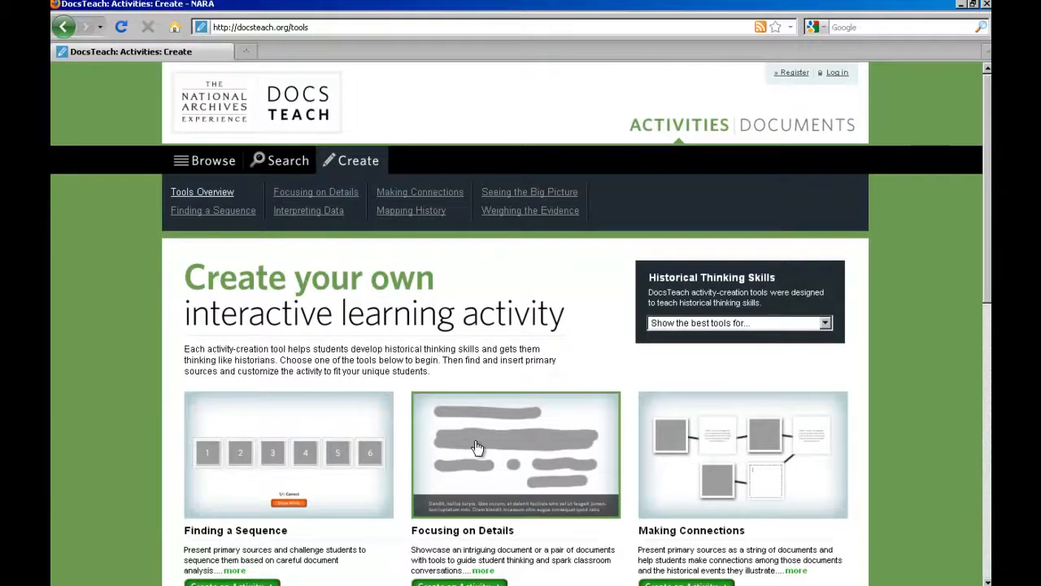
Start a new Focusing on Details activity from the Create page.
{"action": "scroll", "coordinate": [477, 447], "scroll_direction": "down", "scroll_amount": 2}
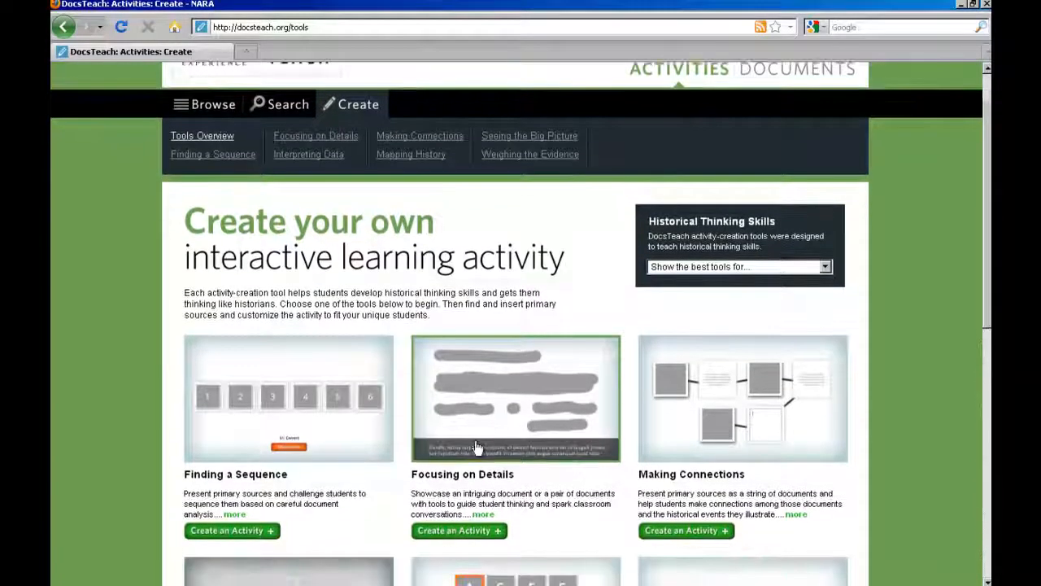
{"action": "scroll", "coordinate": [477, 447], "scroll_direction": "down", "scroll_amount": 3}
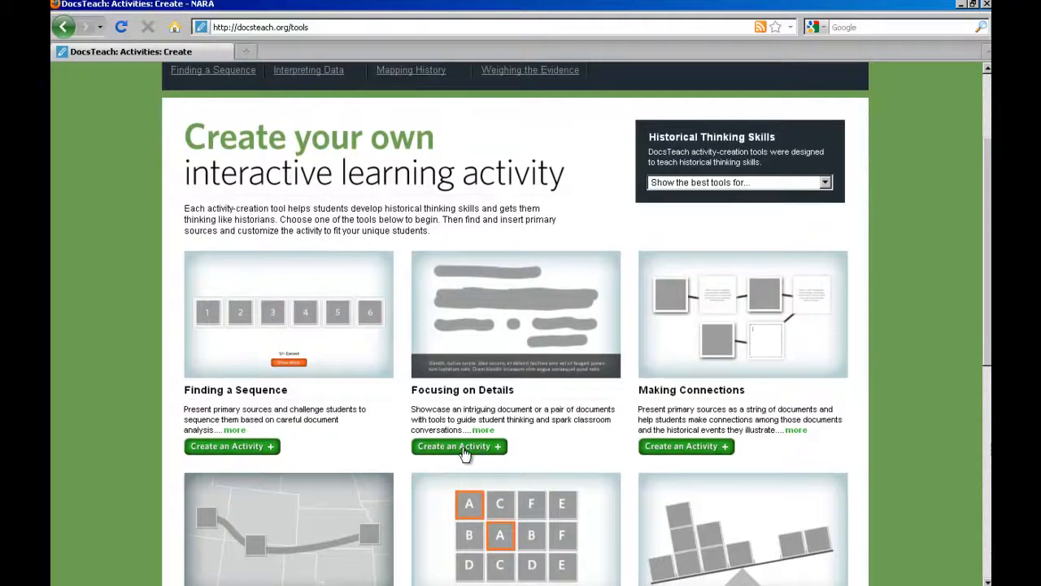
{"action": "left_click", "coordinate": [464, 451]}
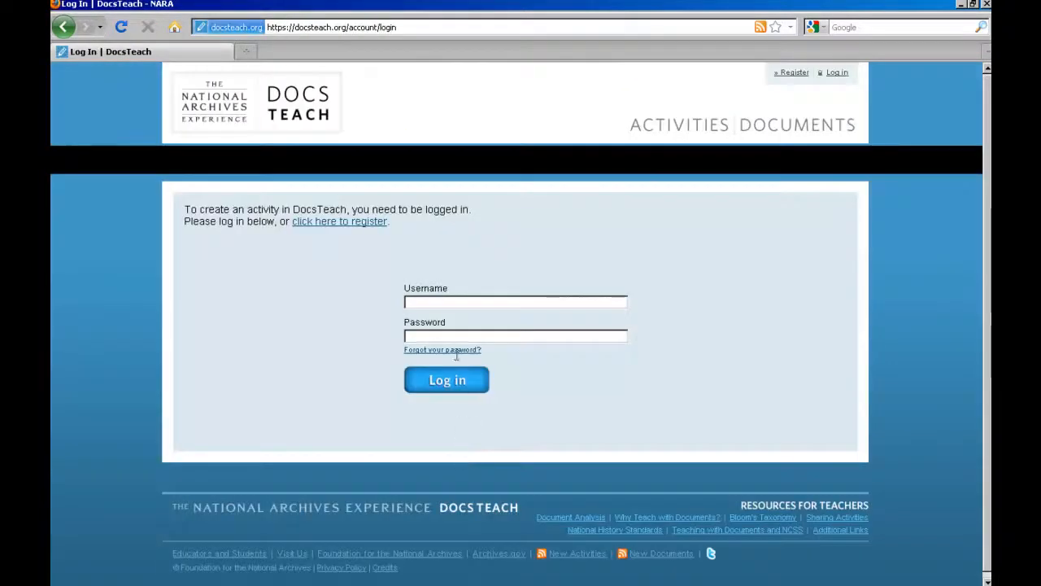
Log in to DocsTeach with the account username and password.
{"action": "left_click", "coordinate": [456, 303]}
{"action": "key", "text": "Tab"}
{"action": "type", "text": "••••••••••"}
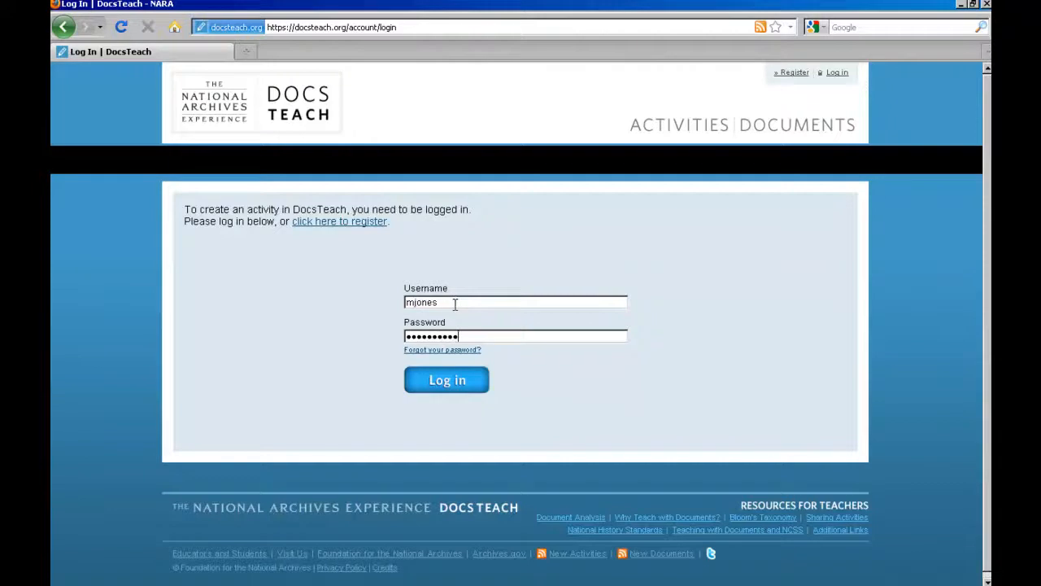
{"action": "left_click", "coordinate": [480, 380]}
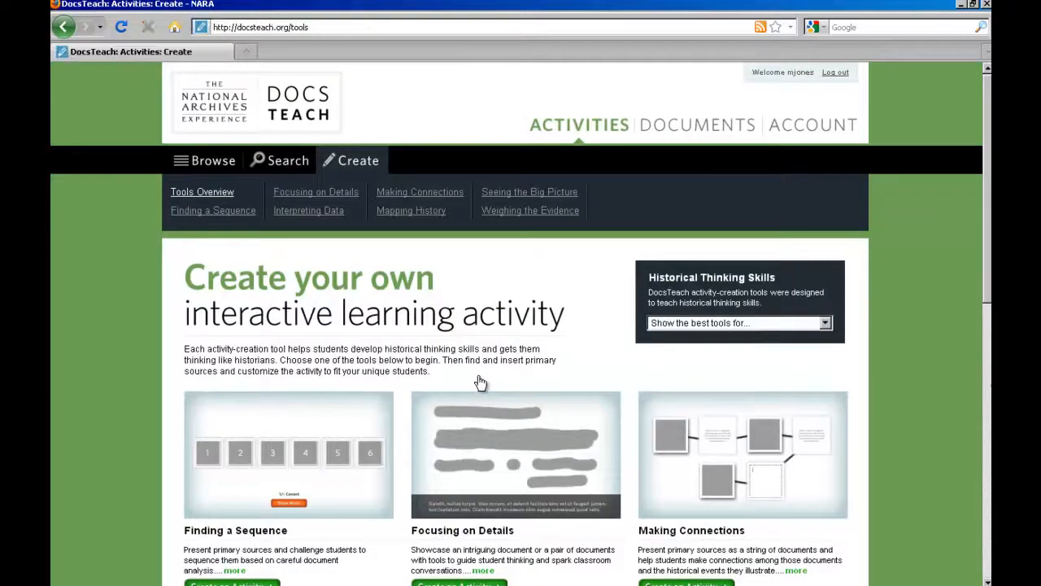
Create the Focusing on Details activity, dismiss the created notice, and go to Find Documents.
{"action": "scroll", "coordinate": [598, 407], "scroll_direction": "down", "scroll_amount": 1}
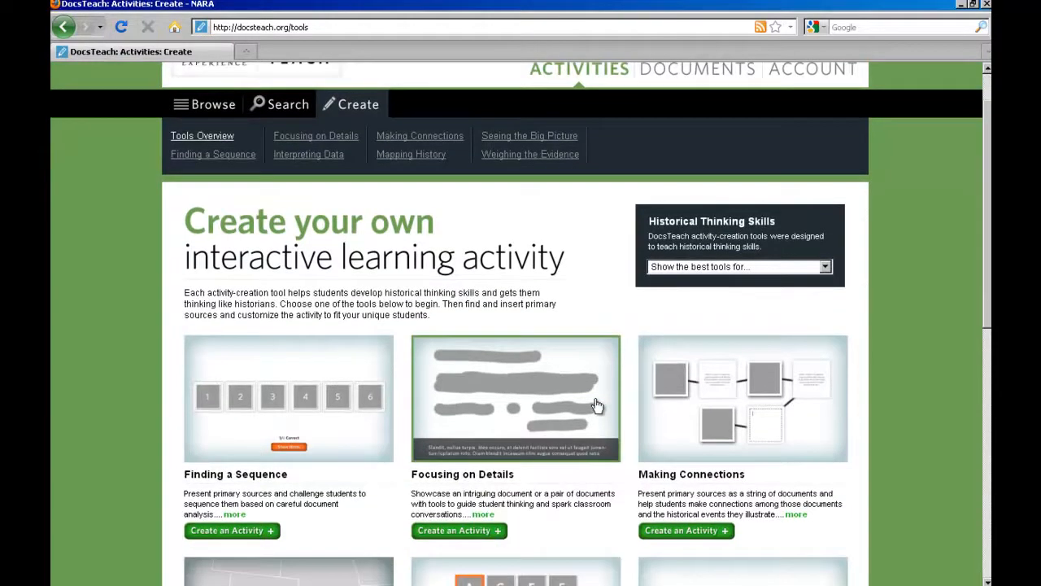
{"action": "left_click", "coordinate": [498, 531]}
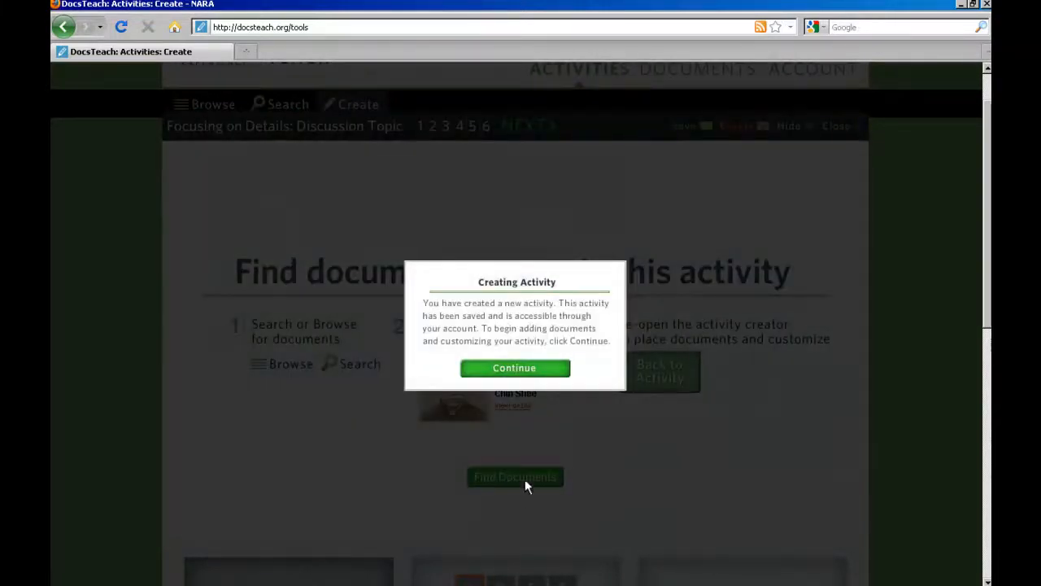
{"action": "left_click", "coordinate": [515, 370]}
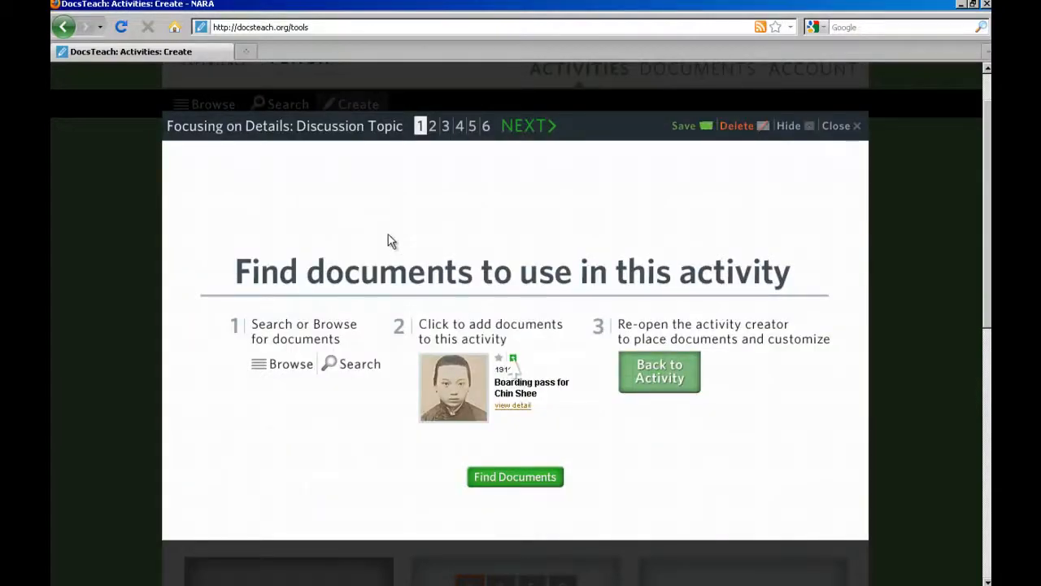
{"action": "left_click", "coordinate": [489, 480]}
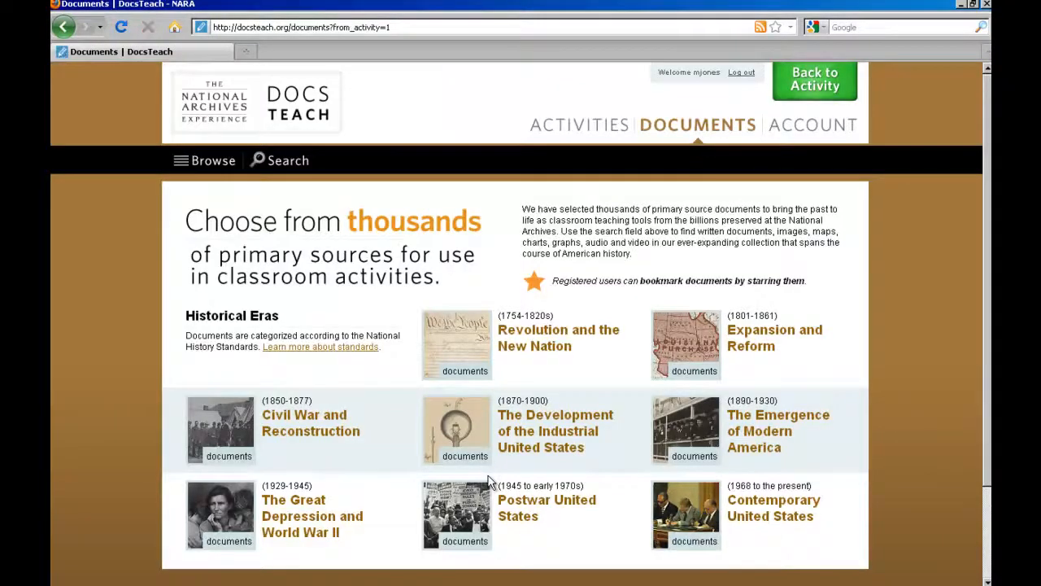
Search documents for 'Boston Tea Party' and add 'The Bostonian's Paying the...' engraving.
{"action": "left_click", "coordinate": [297, 162]}
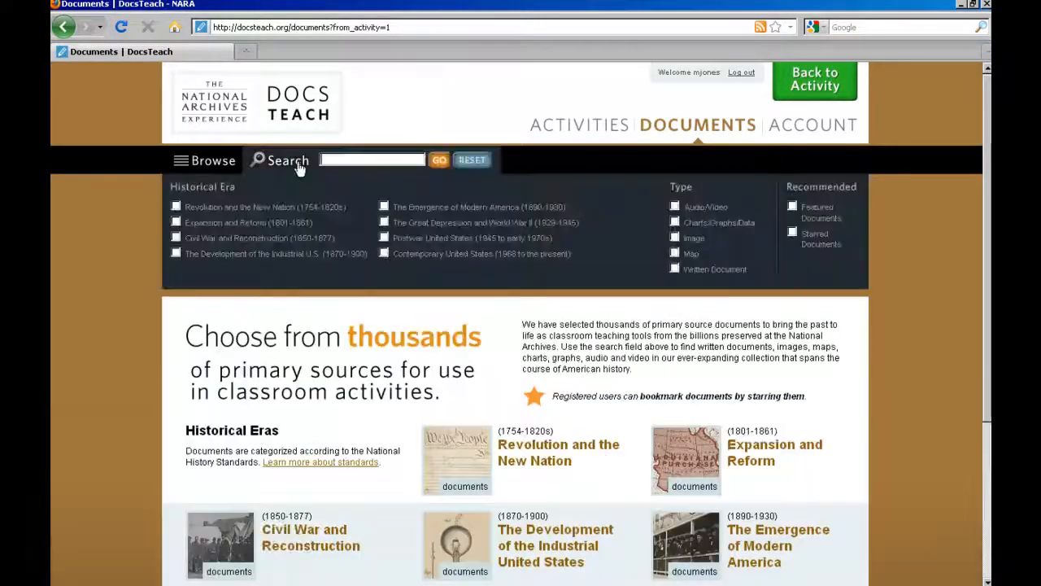
{"action": "type", "text": "Bosto"}
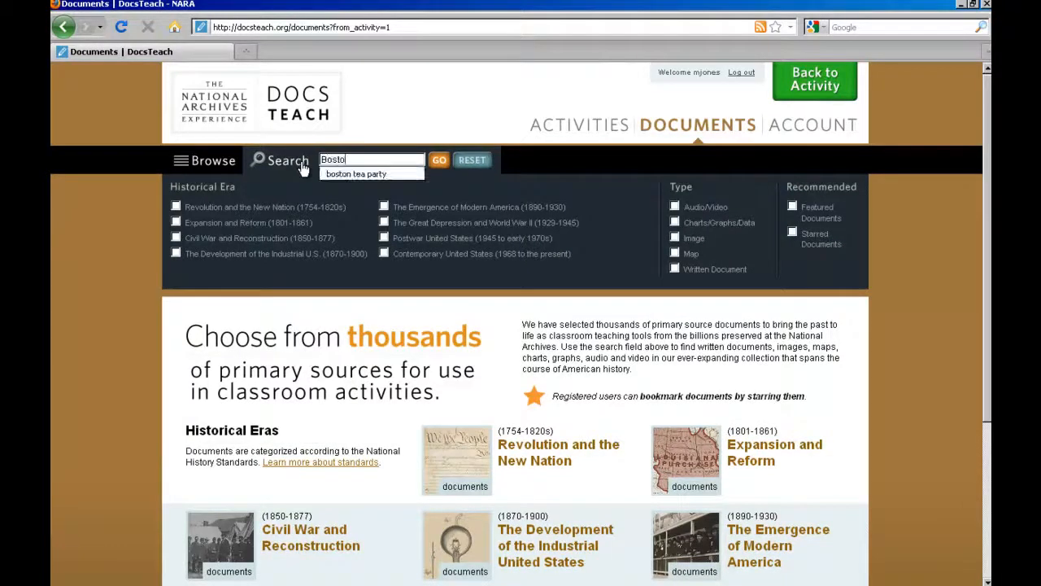
{"action": "type", "text": "n Tea Party"}
{"action": "left_click", "coordinate": [440, 161]}
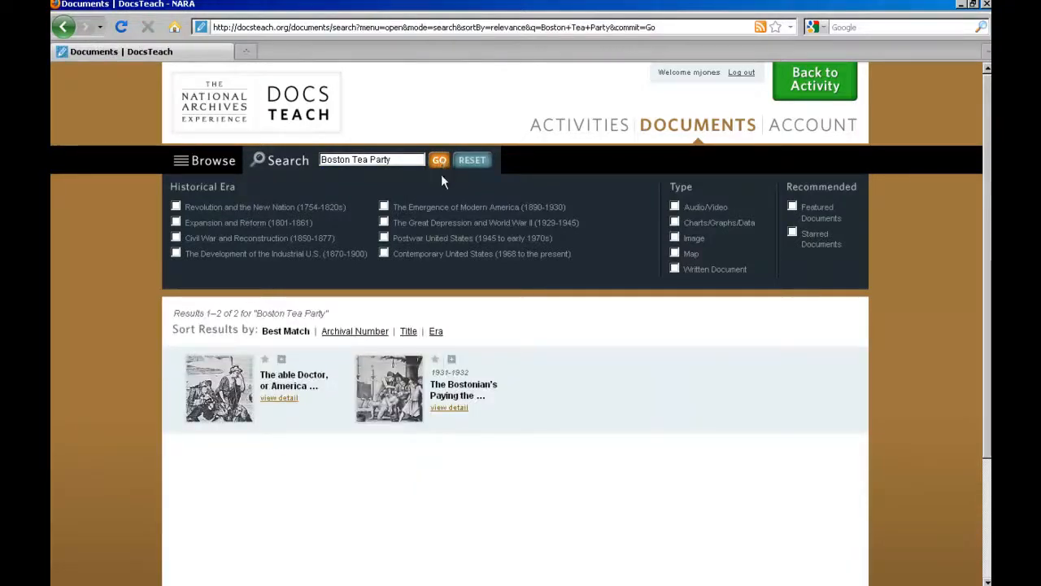
{"action": "left_click", "coordinate": [452, 360]}
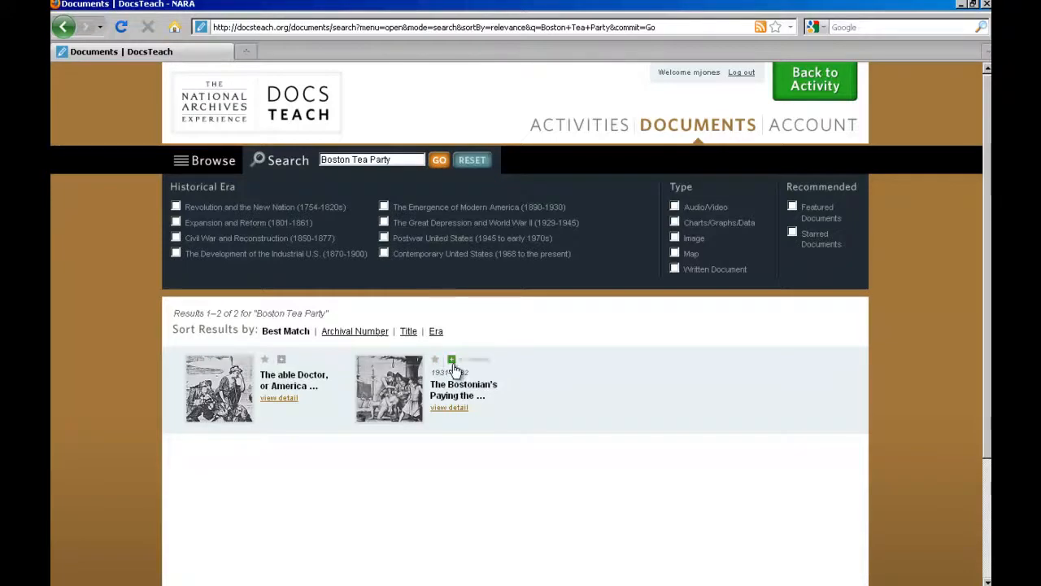
Return to the activity editor and choose the discussion topic presentation mode.
{"action": "left_click", "coordinate": [781, 93]}
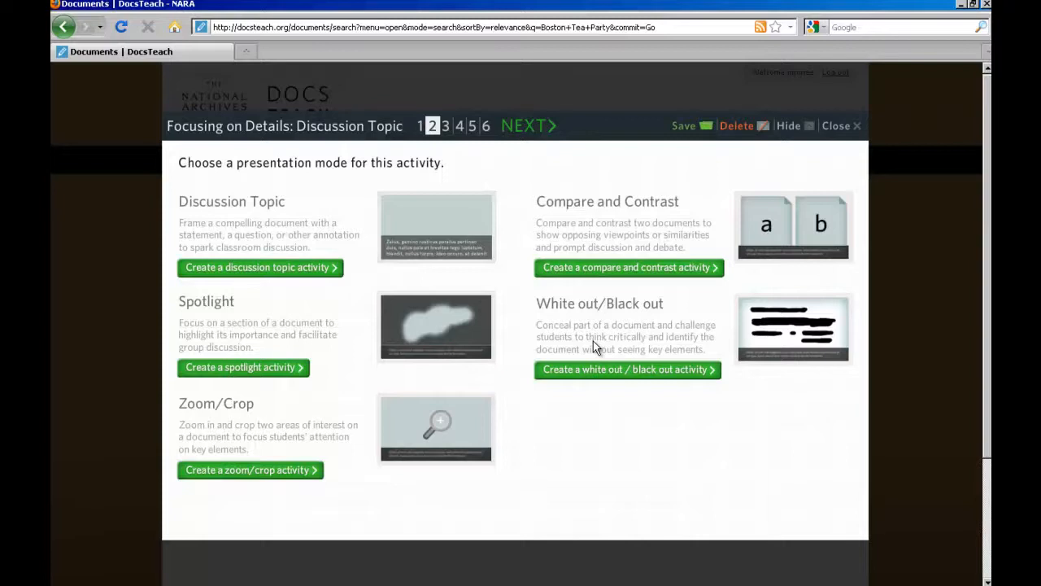
{"action": "left_click", "coordinate": [291, 269]}
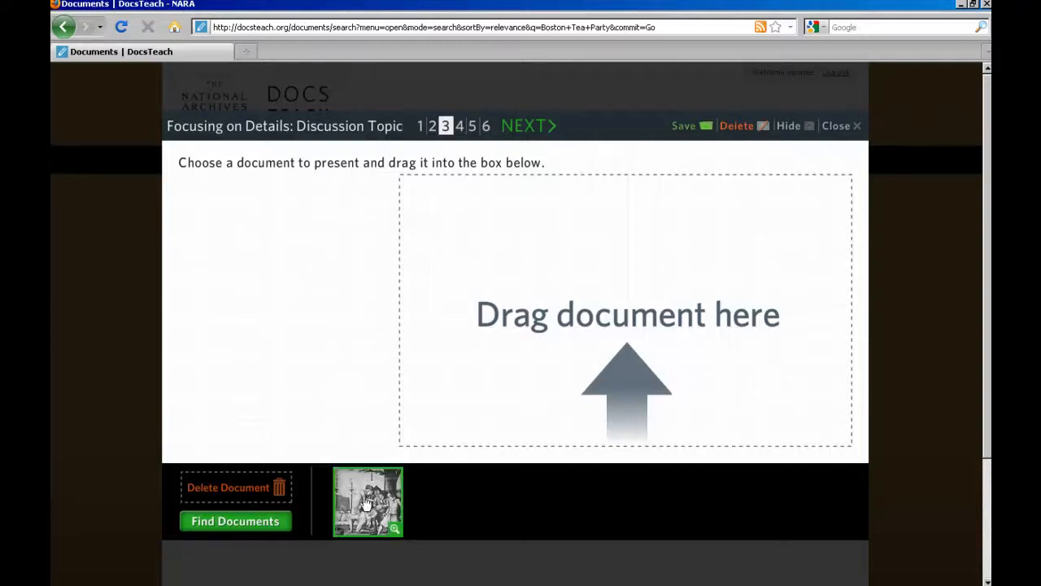
Place the engraving, crop it to its central scene, disable document details, then go to step 4.
{"action": "left_click_drag", "start_coordinate": [367, 521], "coordinate": [605, 308]}
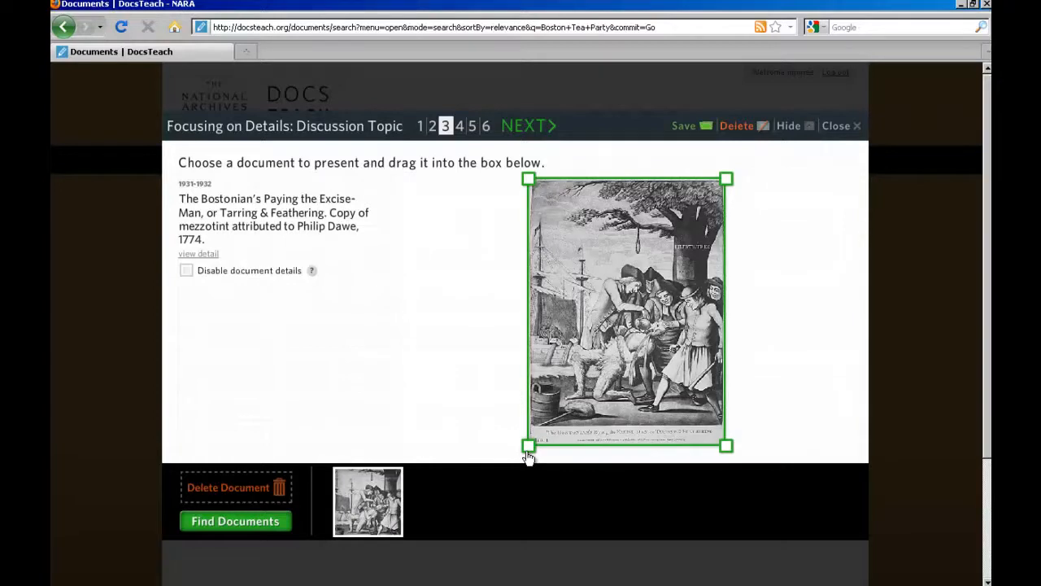
{"action": "left_click_drag", "start_coordinate": [528, 456], "coordinate": [563, 425]}
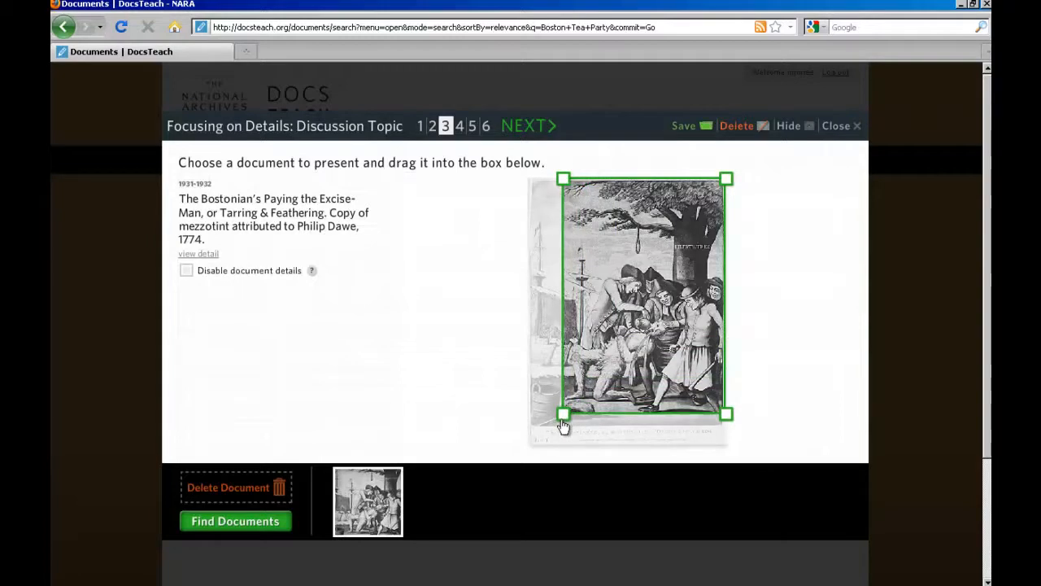
{"action": "left_click", "coordinate": [187, 271]}
{"action": "left_click", "coordinate": [460, 126]}
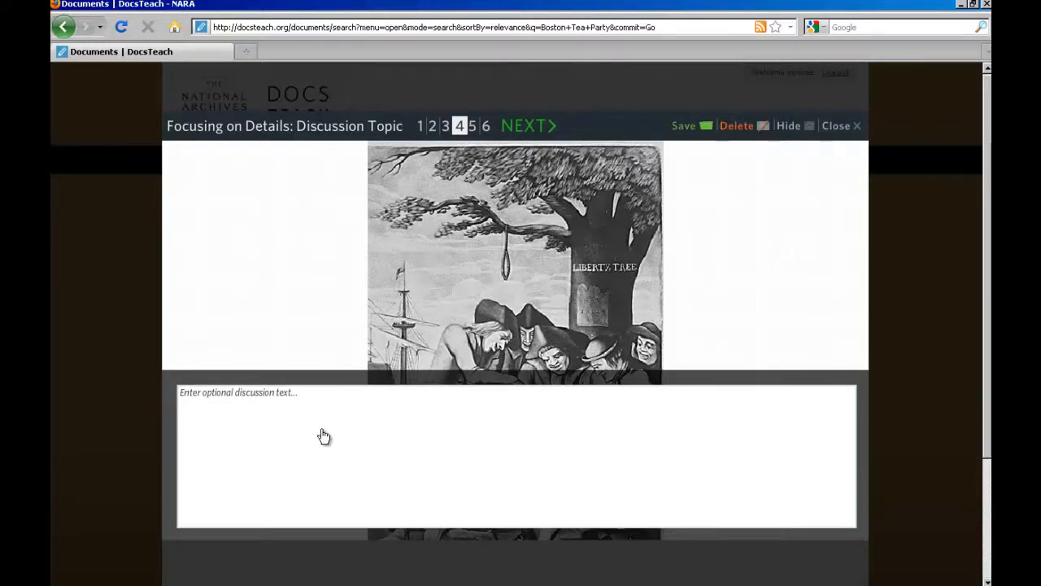
Move through step 5 to step 6 and focus the Activity Title field.
{"action": "left_click", "coordinate": [471, 126]}
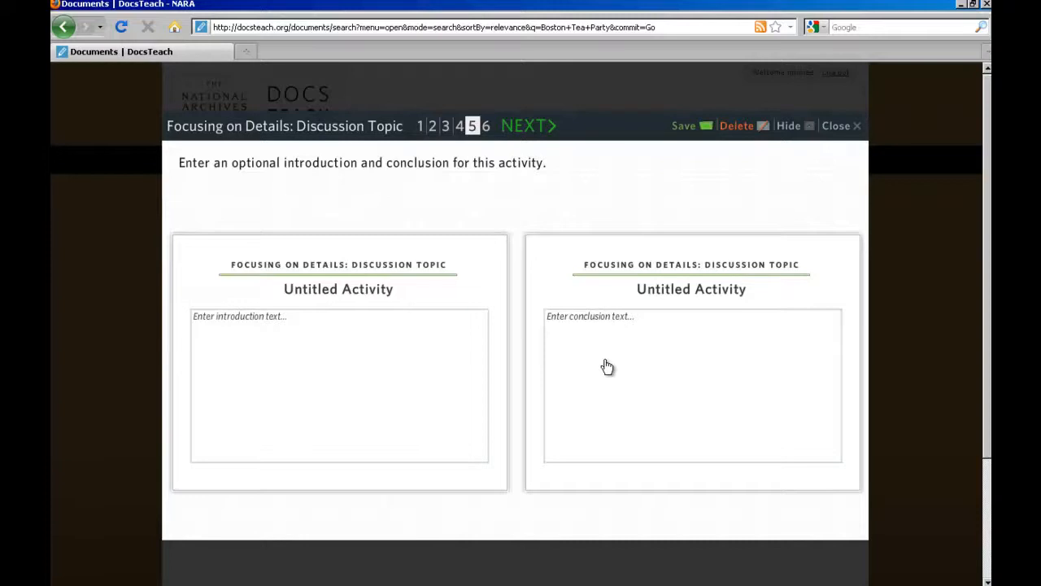
{"action": "left_click", "coordinate": [486, 126]}
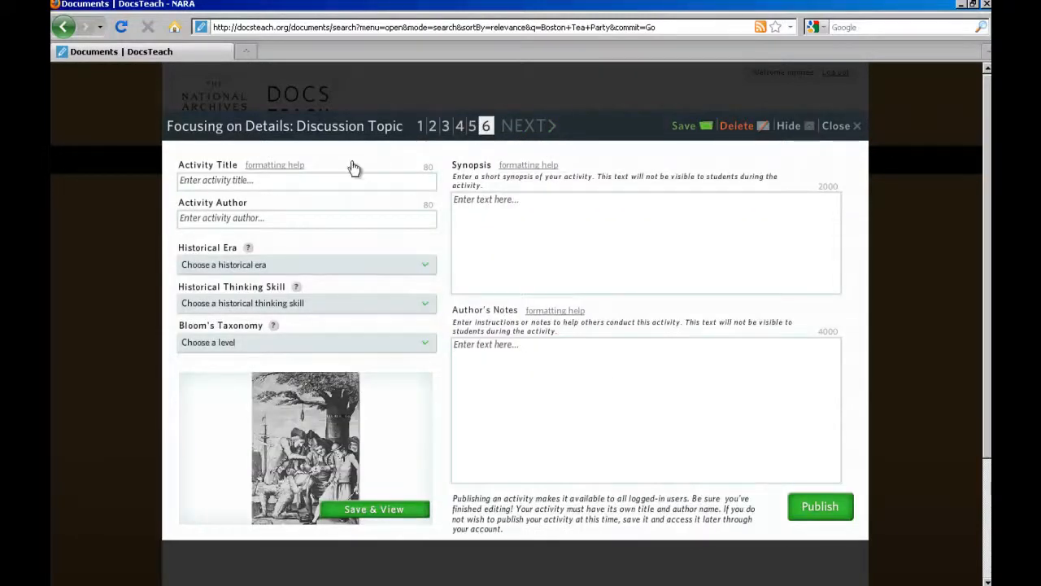
{"action": "left_click", "coordinate": [339, 177]}
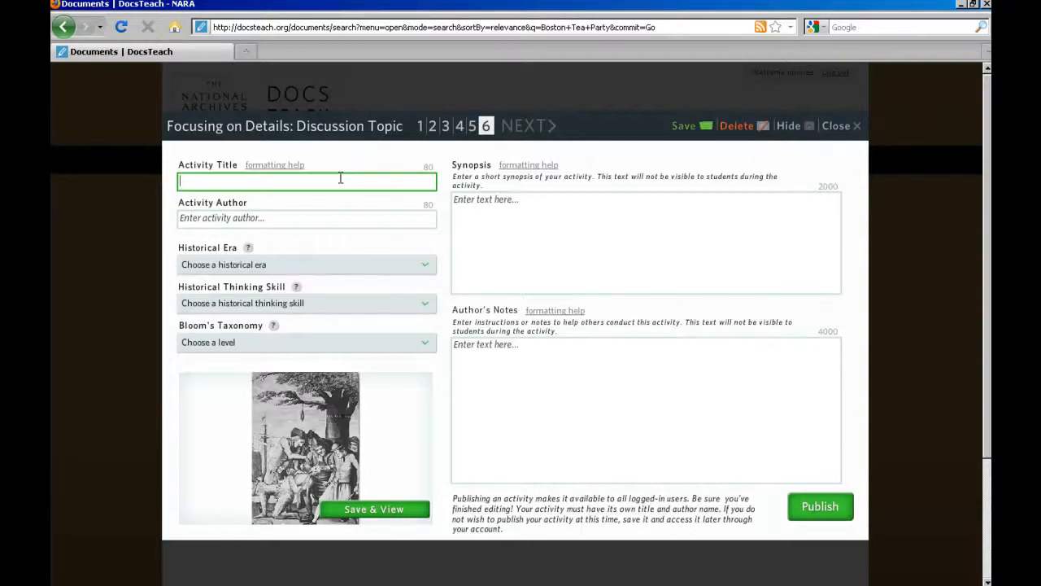
Title it 'Boston Tea Party'; set era Revolution and the New Nation (1754-1820s), Historical Comprehension, Applying.
{"action": "type", "text": "Boston Tea Party"}
{"action": "left_click", "coordinate": [423, 270]}
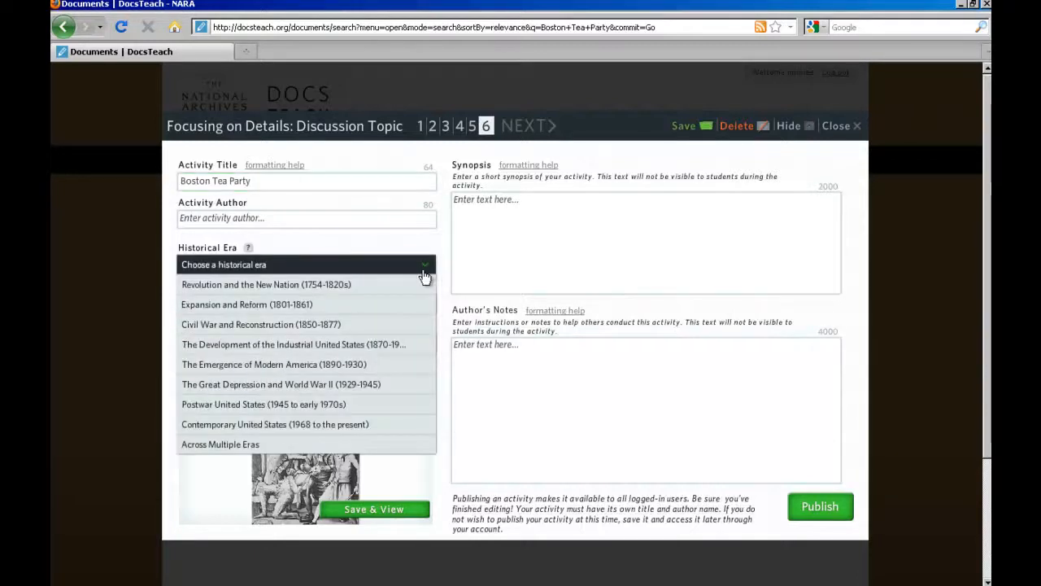
{"action": "left_click", "coordinate": [423, 284]}
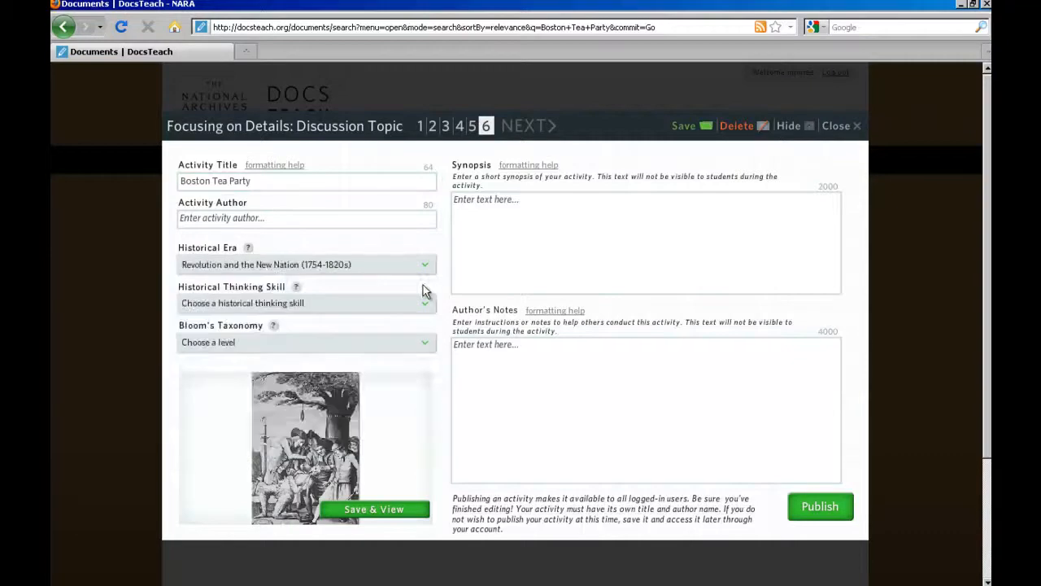
{"action": "left_click", "coordinate": [425, 303]}
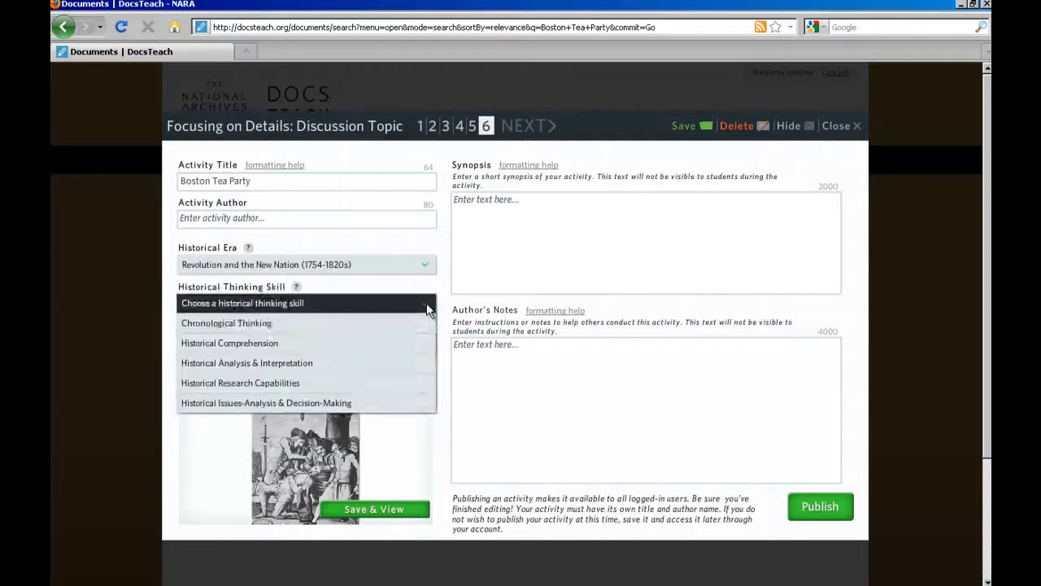
{"action": "left_click", "coordinate": [414, 348]}
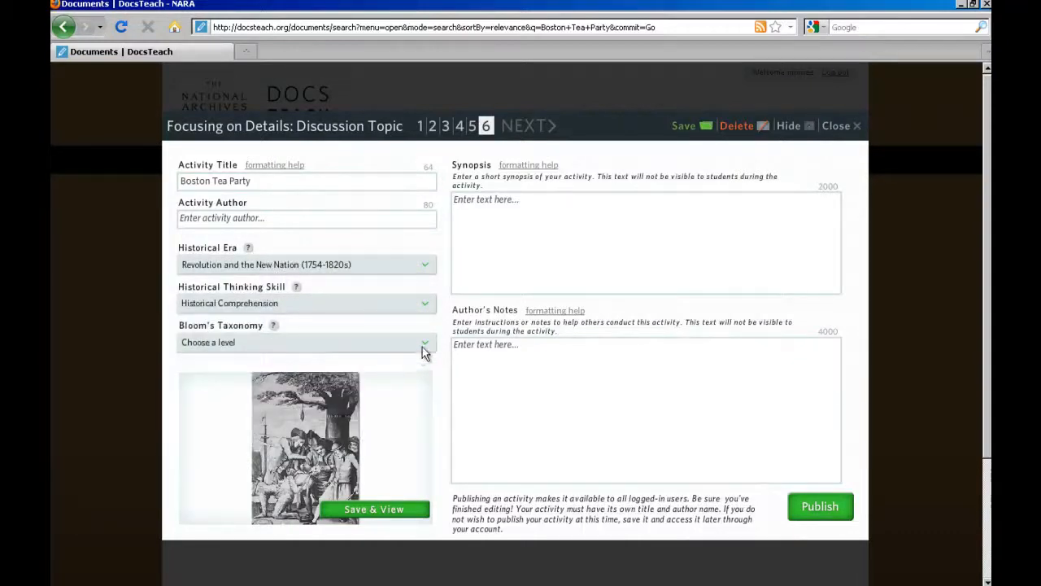
{"action": "left_click", "coordinate": [423, 345]}
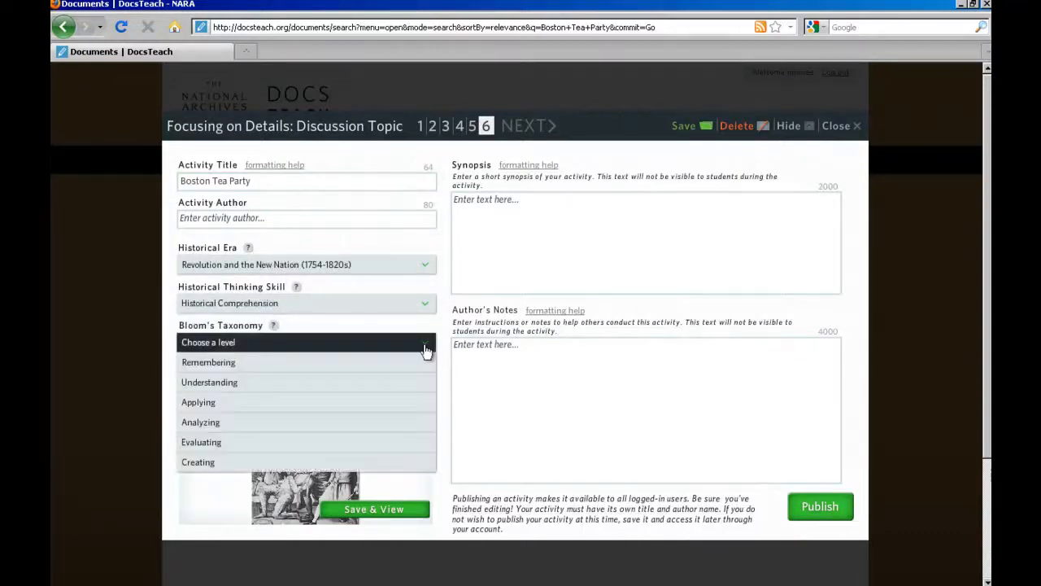
{"action": "left_click", "coordinate": [420, 401]}
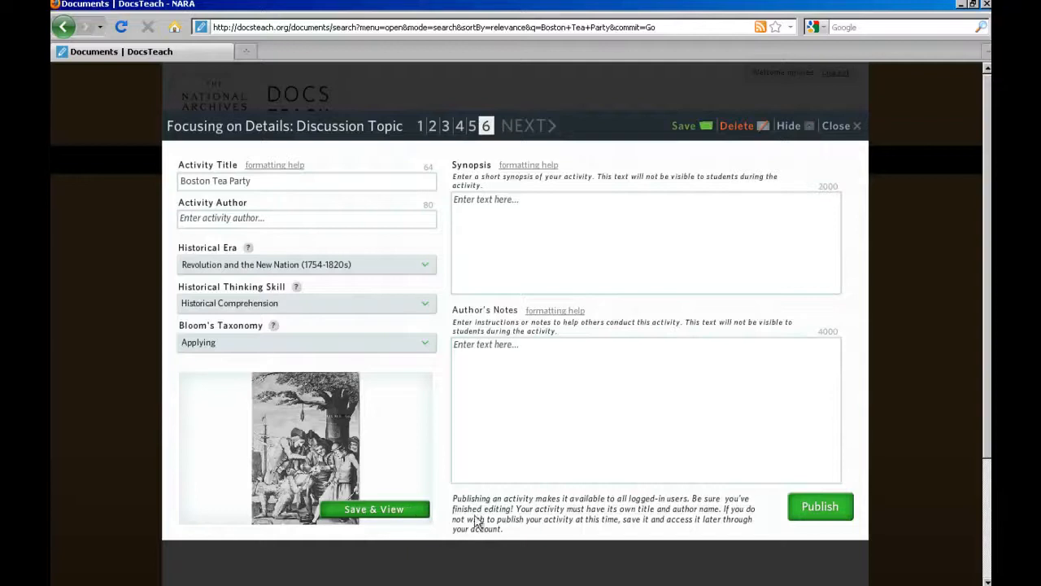
Publish the Boston Tea Party activity.
{"action": "left_click", "coordinate": [822, 507]}
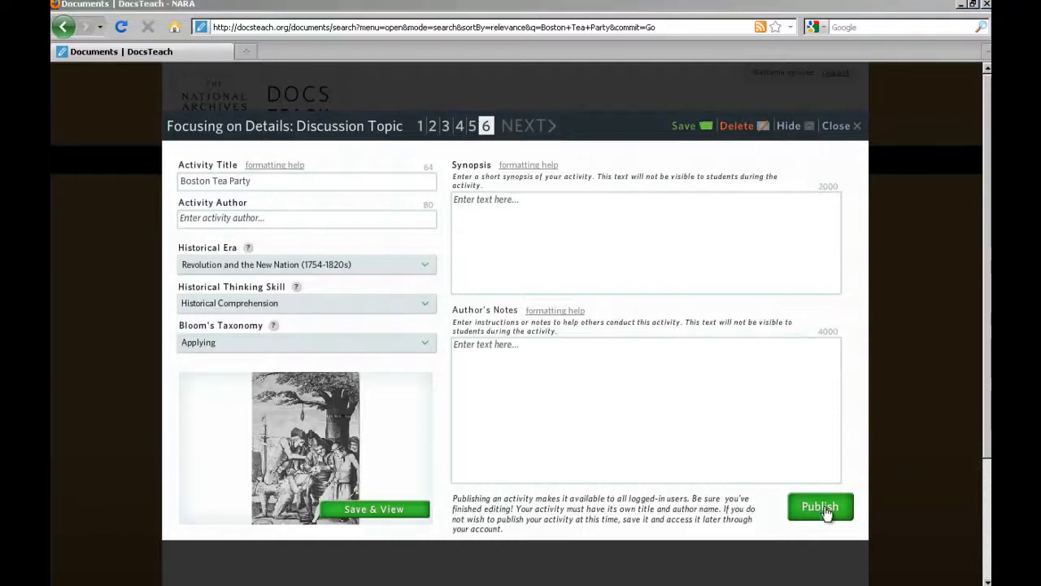